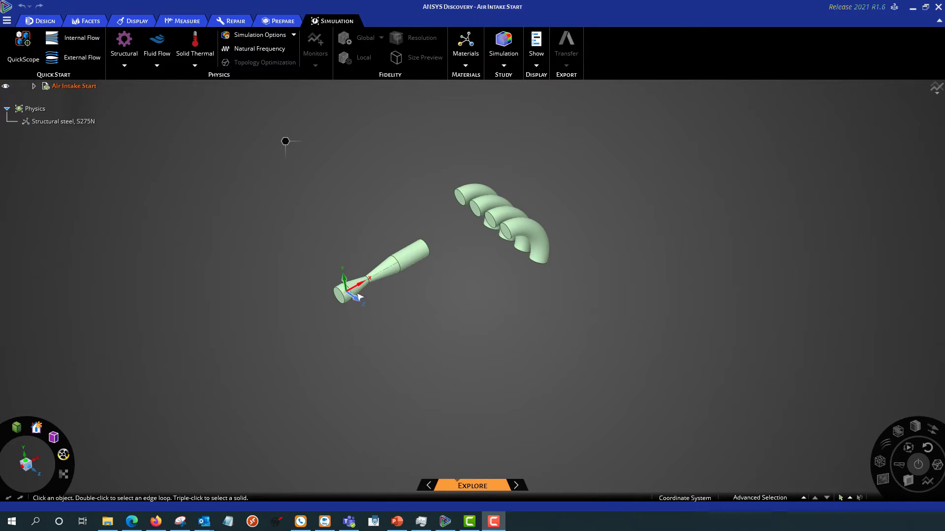
- Clear the elbow selection and switch to the Design tab's geometry-editing tools
left_click(534, 237)
left_click(581, 257)
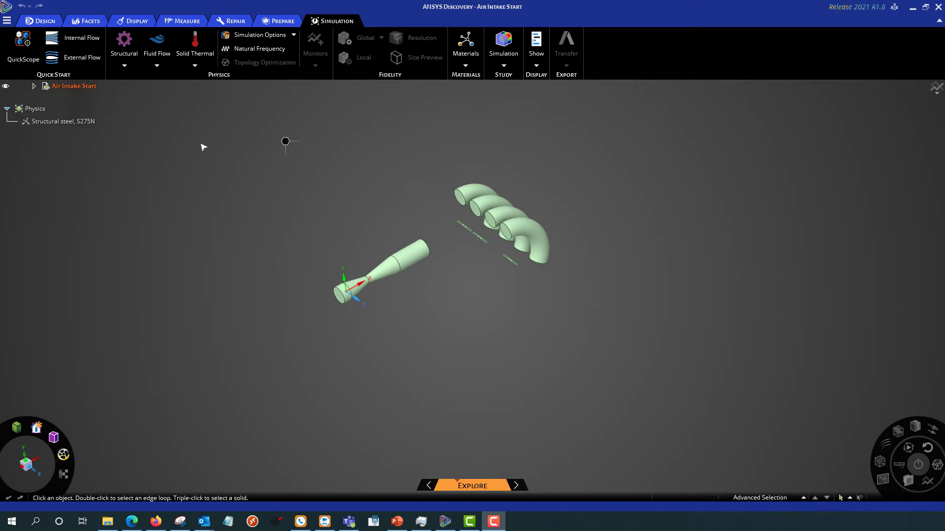
left_click(45, 22)
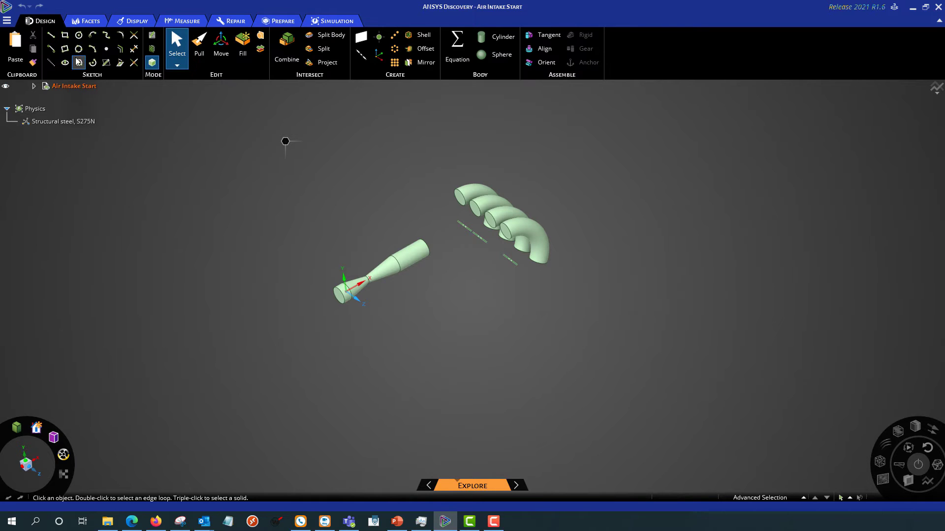
- Sketch a 200 × 355 mm rectangle on the section plane at the inlet pipe's end
left_click(64, 35)
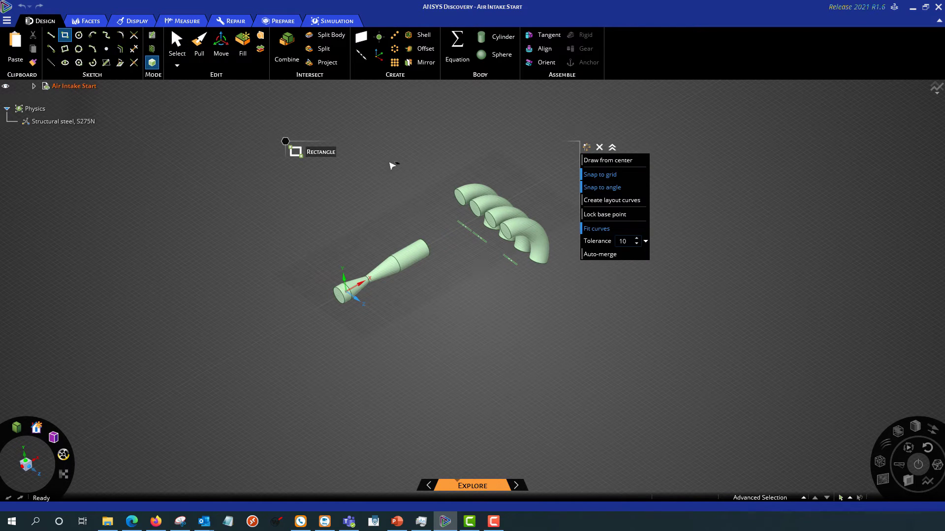
left_click(440, 226)
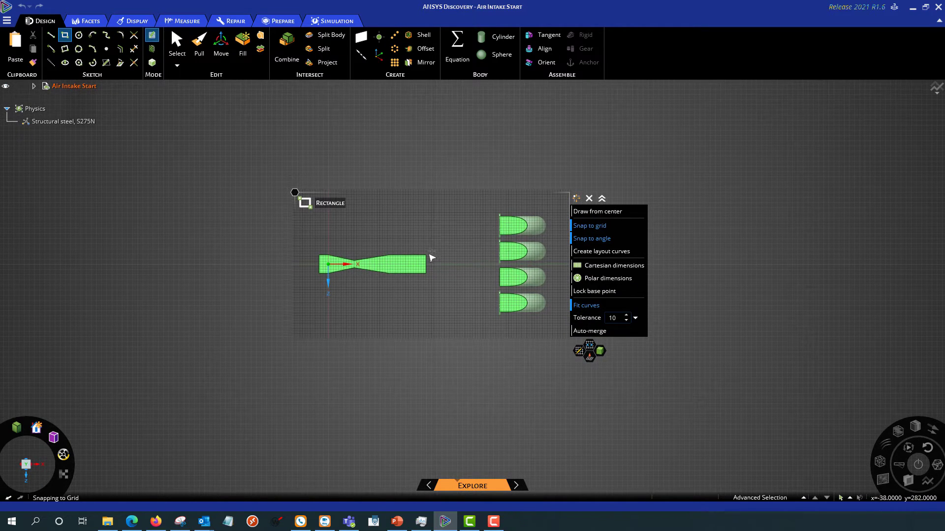
key("v")
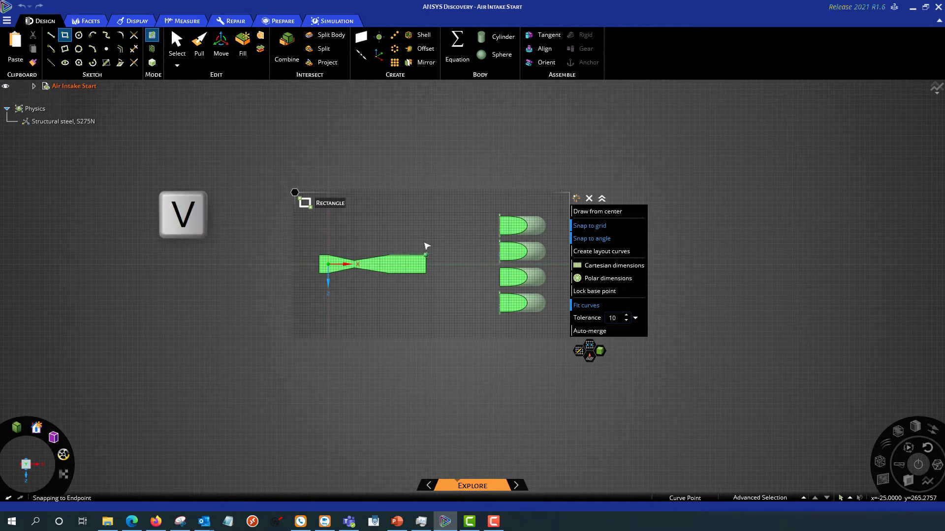
left_click(426, 201)
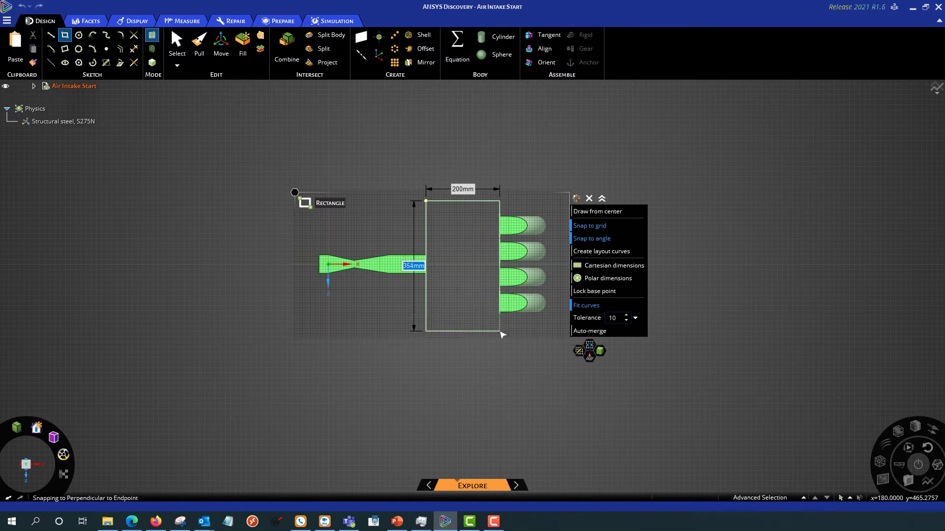
key("Tab")
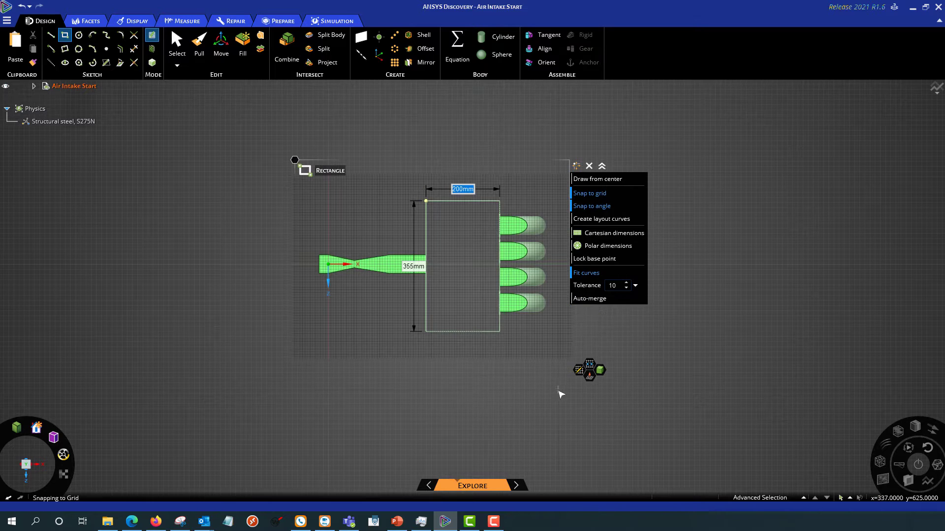
- Thicken the rectangle 60 mm on both sides into a plenum box
left_click(200, 44)
middle_click_drag(461, 295, 466, 185)
left_click(462, 291)
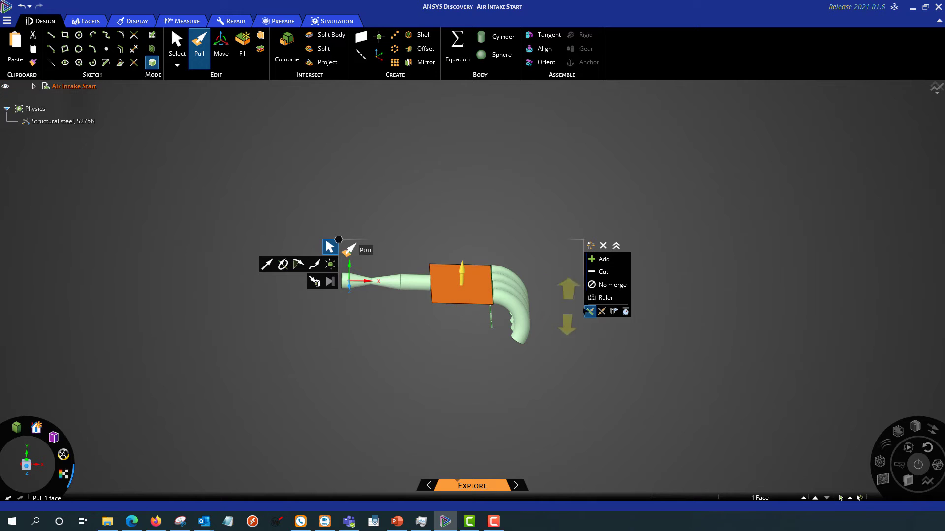
left_click(601, 311)
left_click_drag(468, 329, 468, 318)
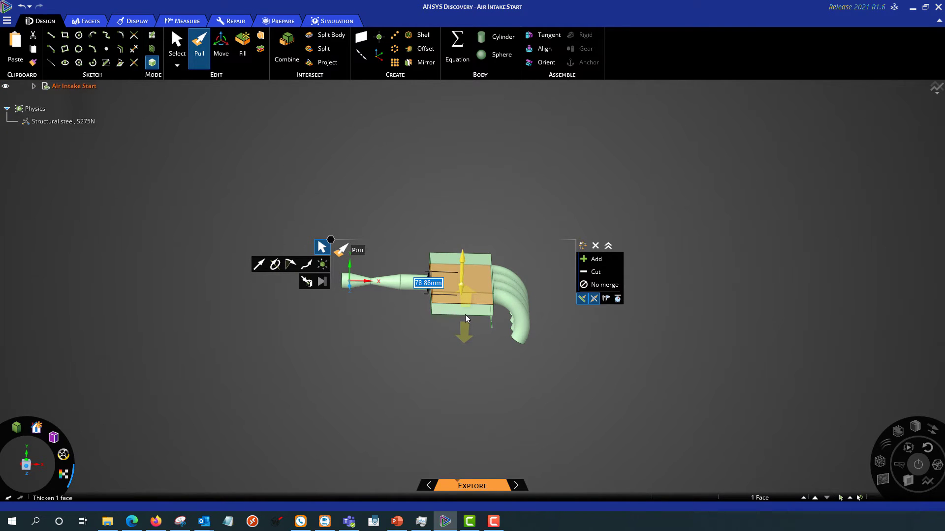
key("space")
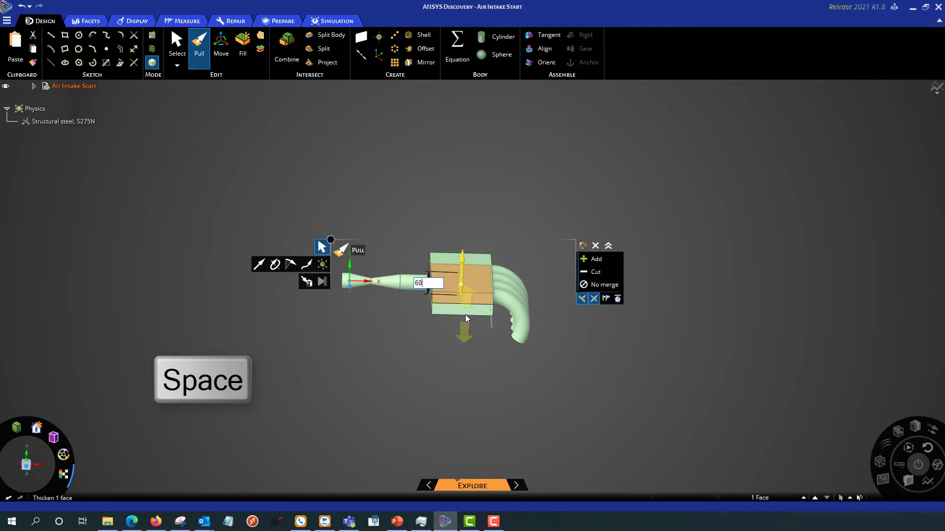
type("60")
key("Return")
middle_click_drag(546, 386, 502, 321)
scroll(501, 321, "up", 4)
left_click(569, 342)
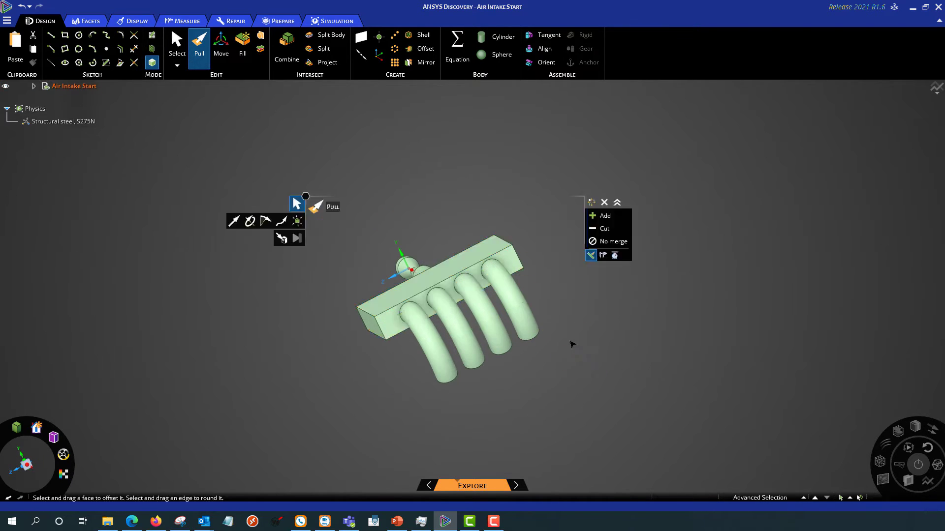
- Move the box's first end face to sit 35 mm from the outer runner edge
left_click(221, 43)
middle_click_drag(502, 270, 541, 257)
left_click(541, 257)
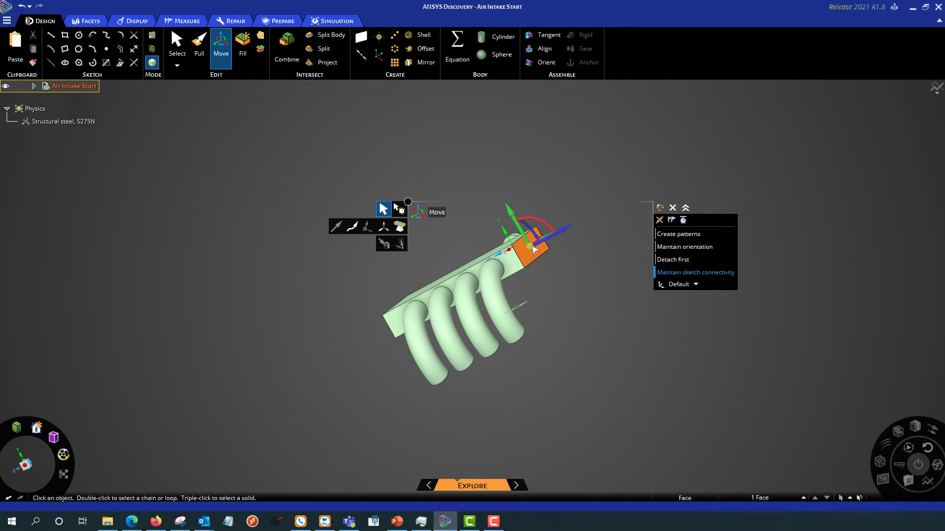
left_click(569, 231)
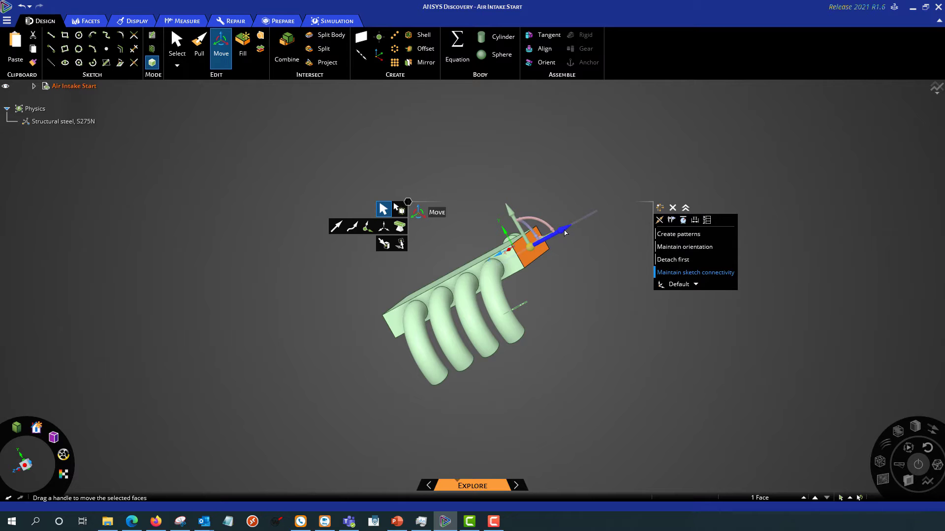
left_click(695, 220)
left_click(502, 268)
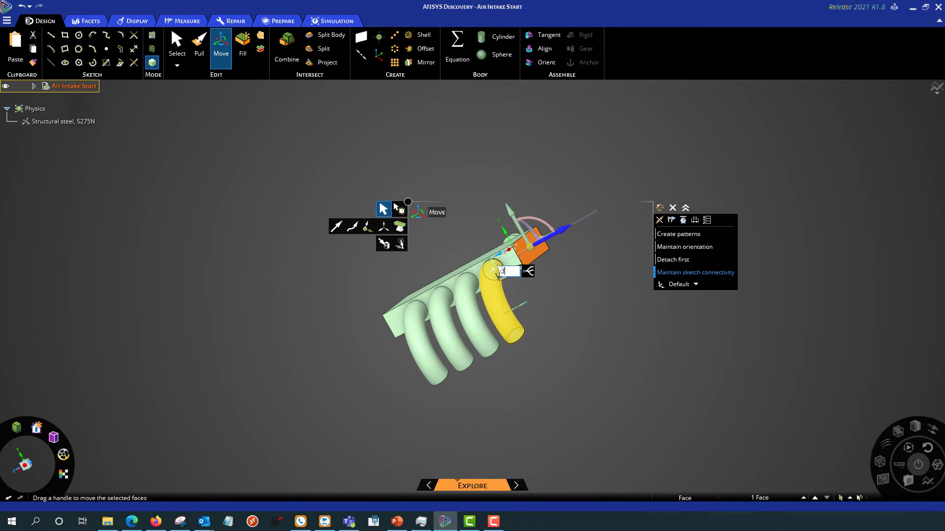
type("35")
key("Return")
- Move the opposite end face to 35 mm from its nearest runner pipe
middle_click_drag(565, 298, 472, 315)
left_click(422, 324)
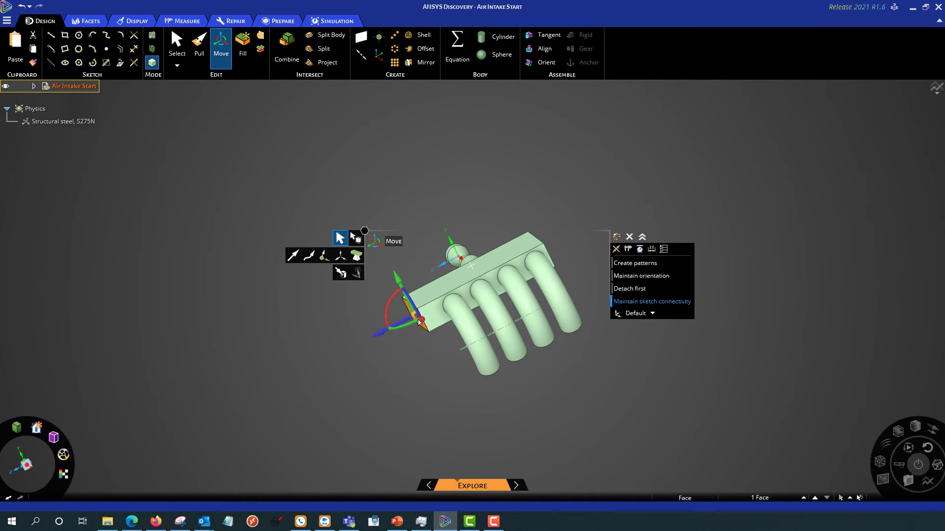
left_click(579, 289)
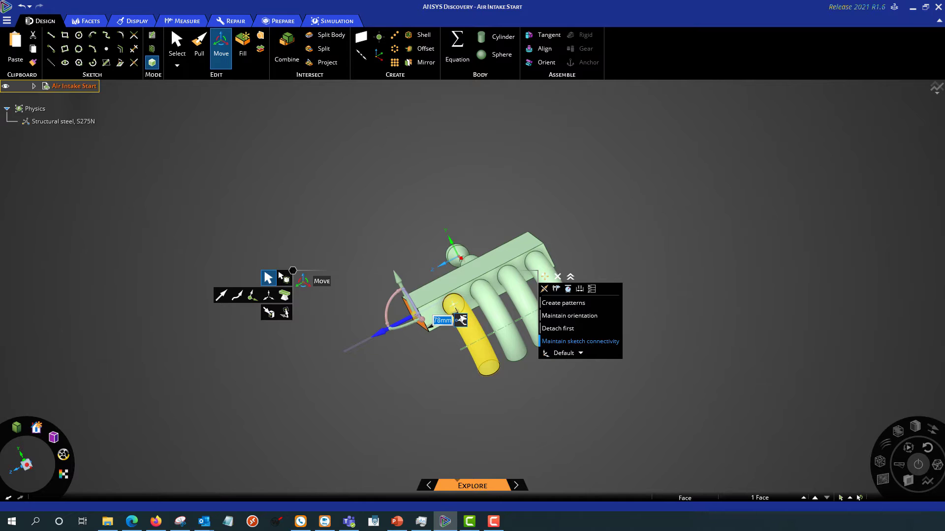
left_click(460, 313)
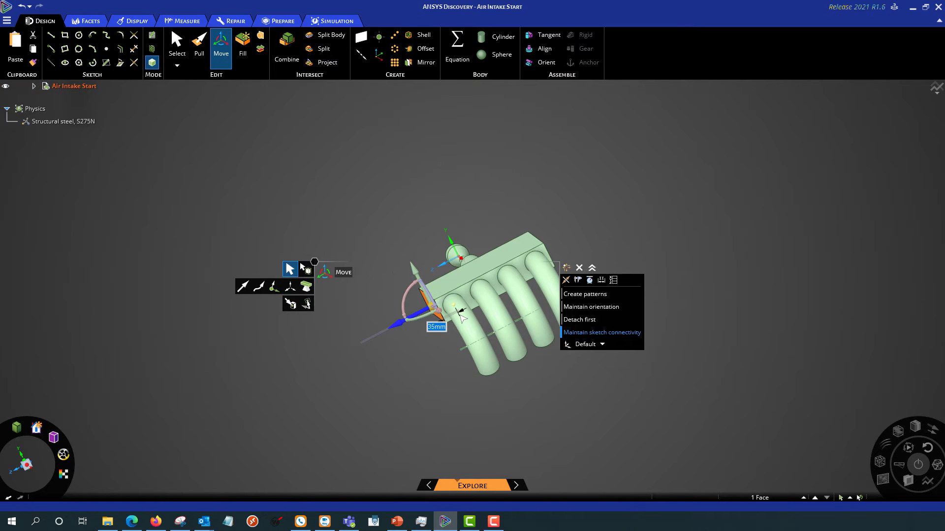
left_click(426, 386)
middle_click_drag(426, 386, 500, 367)
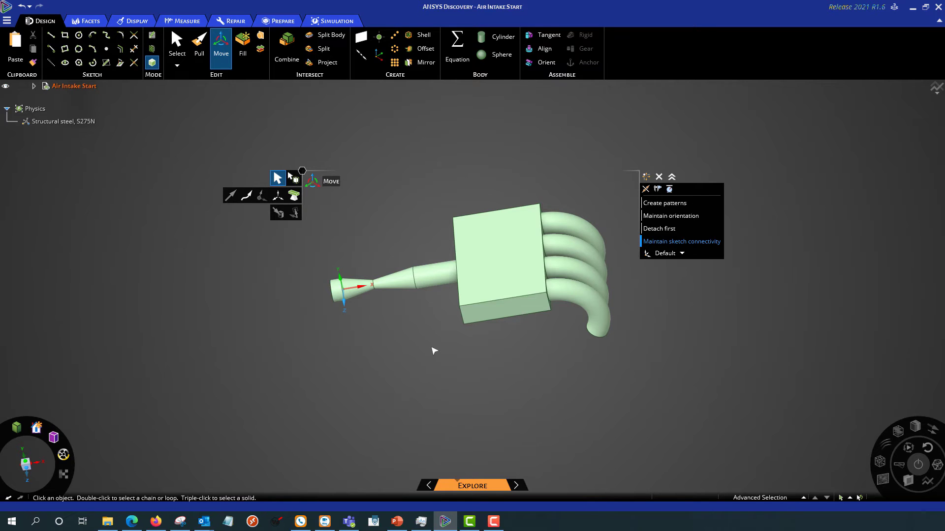
- Select the intake pipe's round inlet end face and bring up the simulation commands
key("s")
middle_click_drag(439, 347, 347, 295)
left_click(340, 295)
scroll(343, 304, "up", 3)
left_click(343, 304)
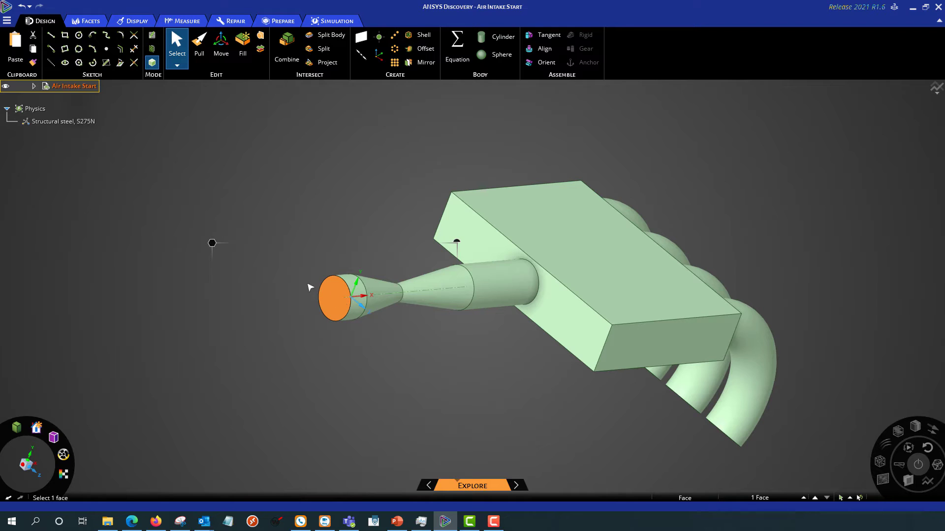
right_click(213, 246)
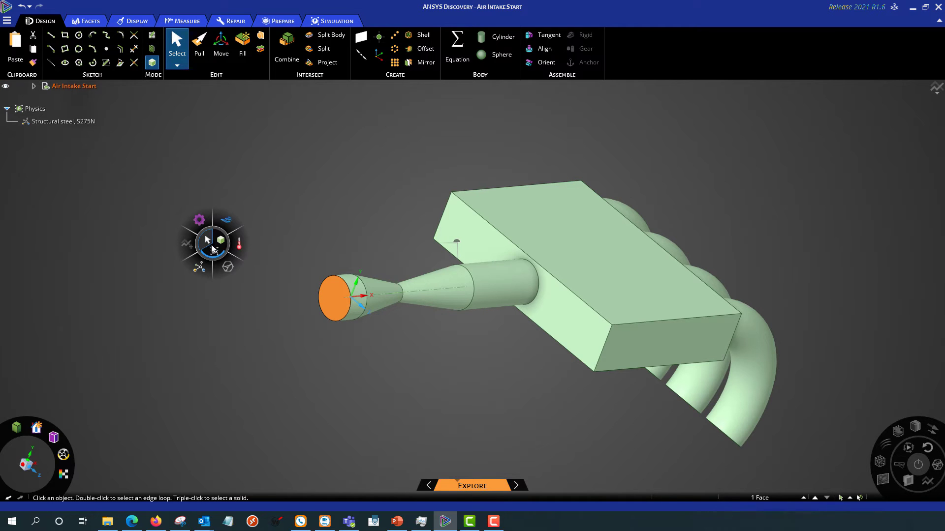
mouse_move(240, 245)
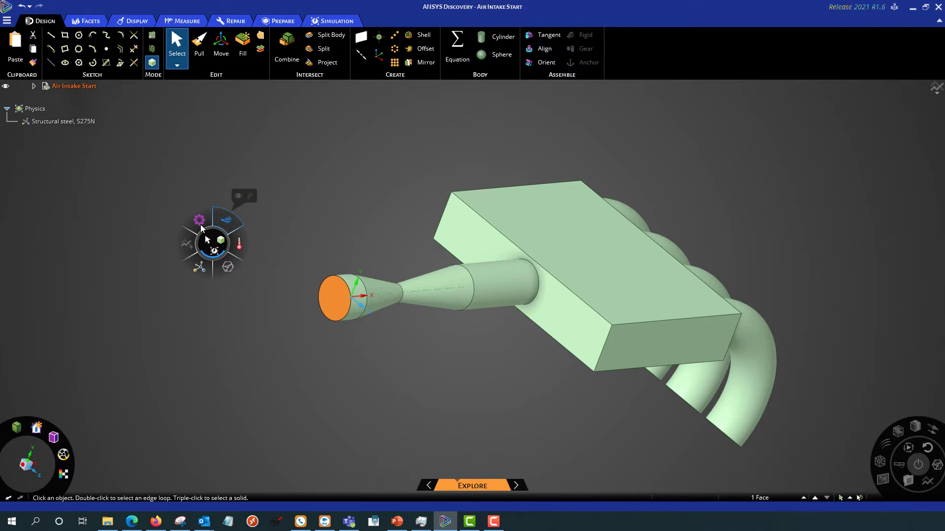
left_click(228, 266)
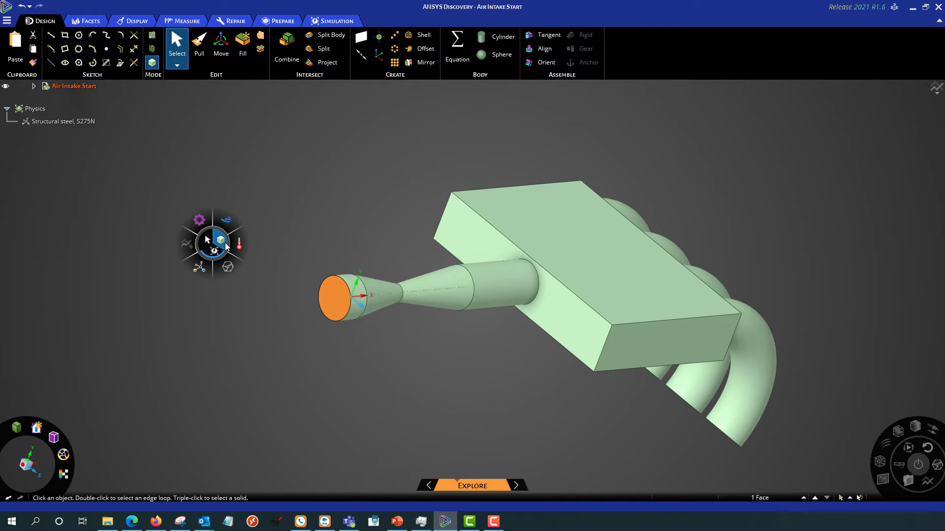
left_click(240, 244)
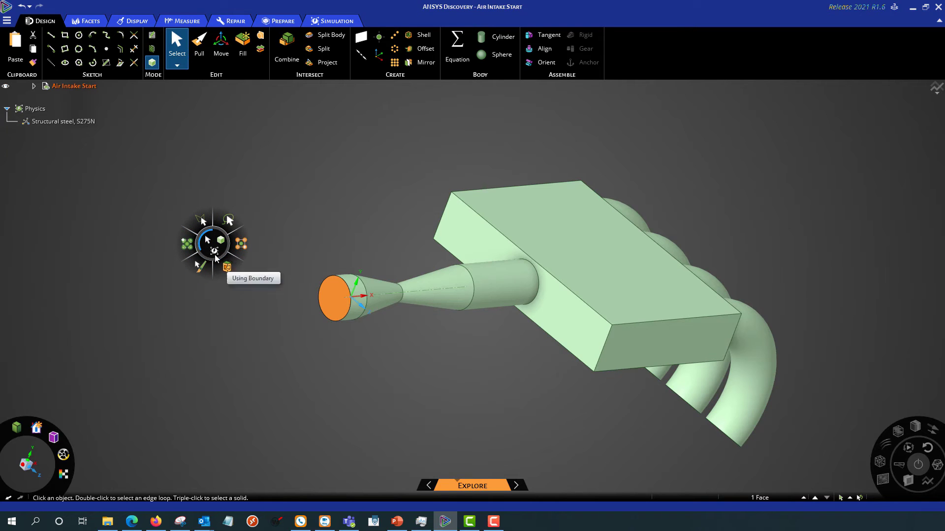
left_click(214, 254)
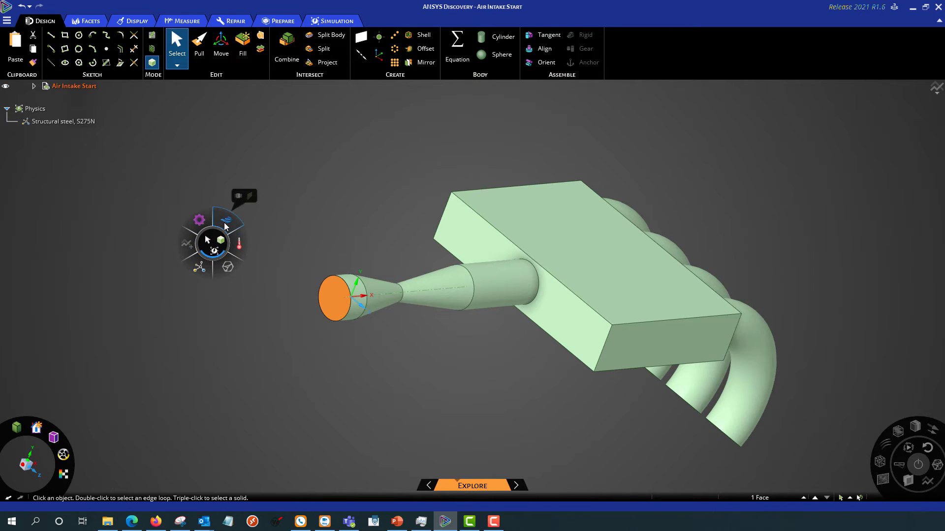
- Apply a Fluid Flow inlet with a 0.02 kg/s mass flow rate to the inlet face
left_click(239, 199)
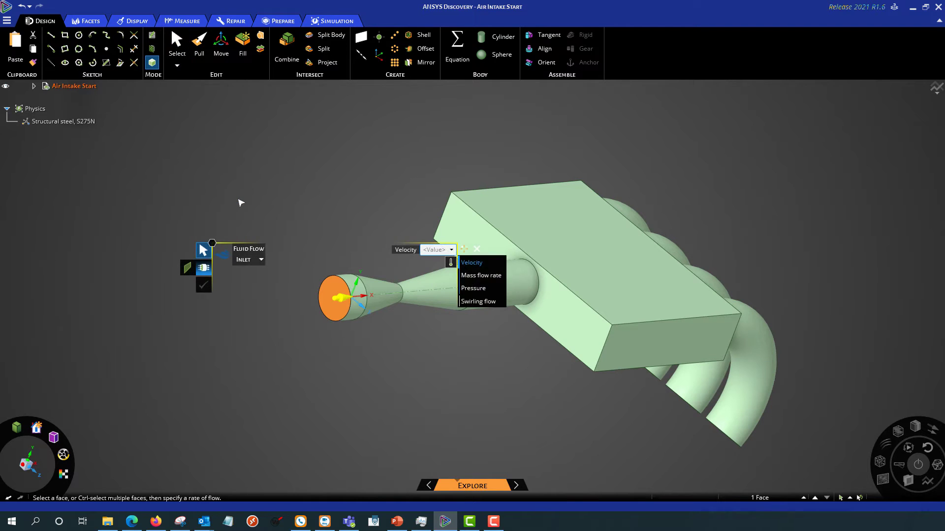
left_click(476, 277)
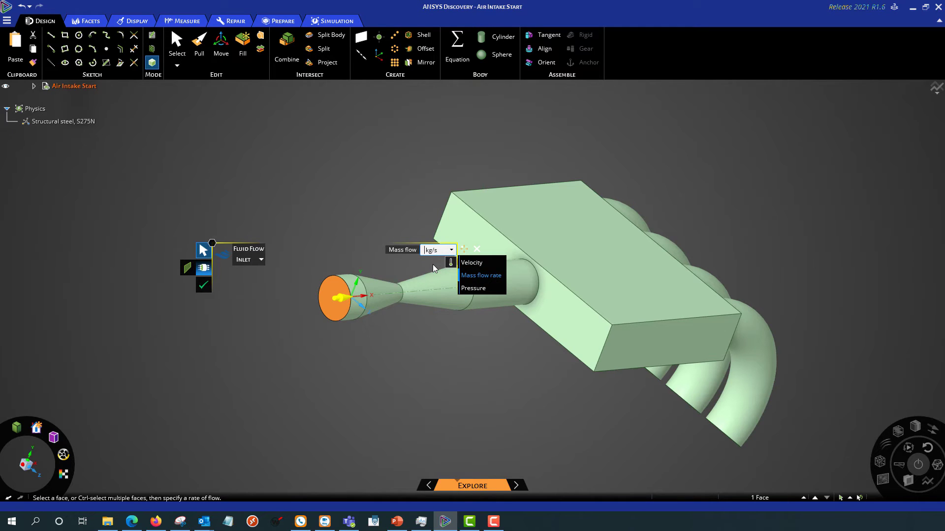
type("0.02")
key("Return")
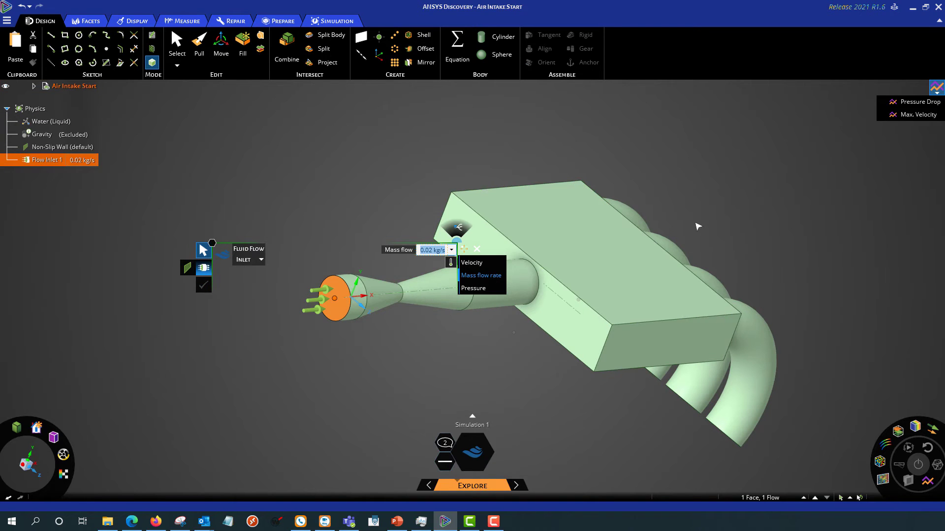
middle_click_drag(677, 192, 765, 228)
middle_click_drag(509, 306, 595, 228)
- Make the top and bottom runner ends a 0 Pa pressure outlet
left_click(586, 225)
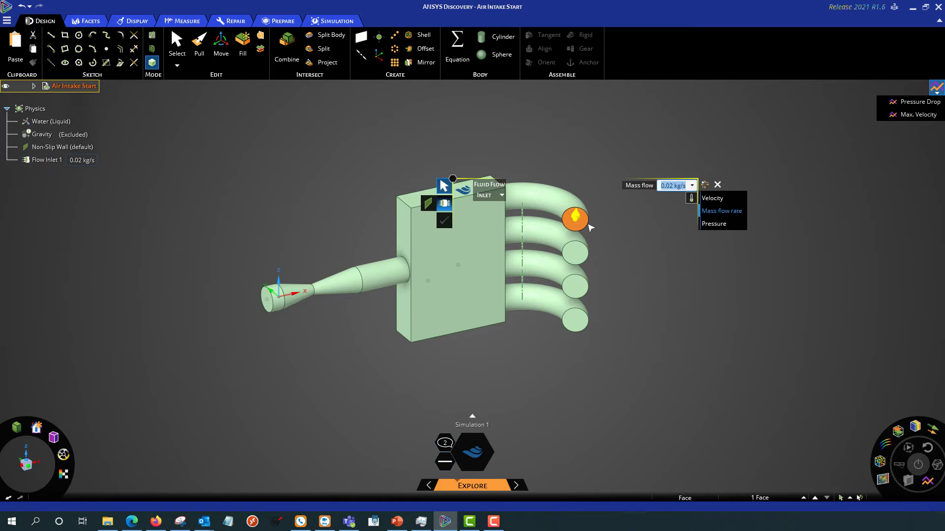
left_click(493, 195)
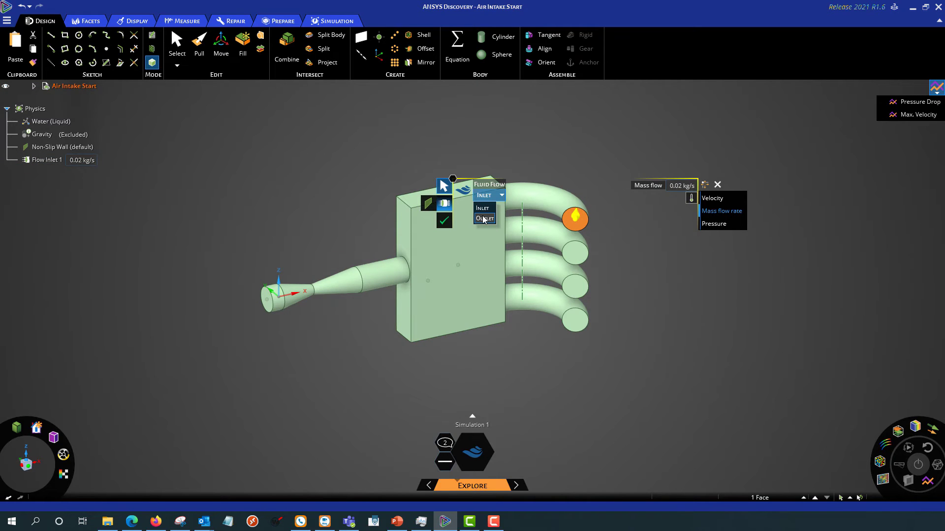
left_click(483, 219)
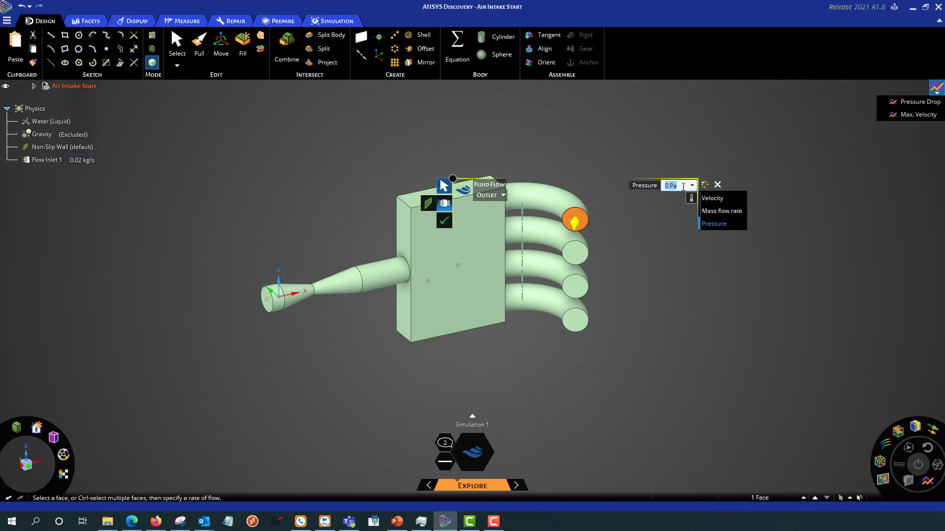
key("ctrl")
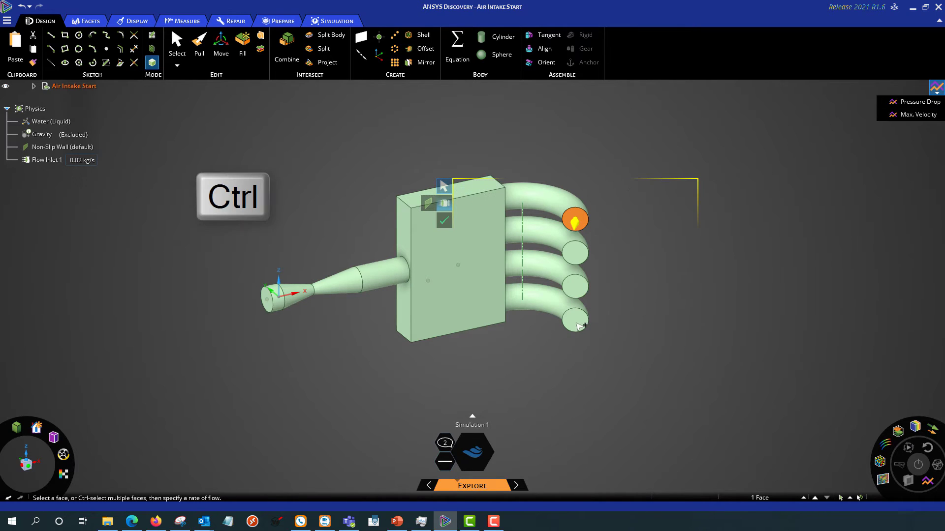
left_click(579, 326, "ctrl")
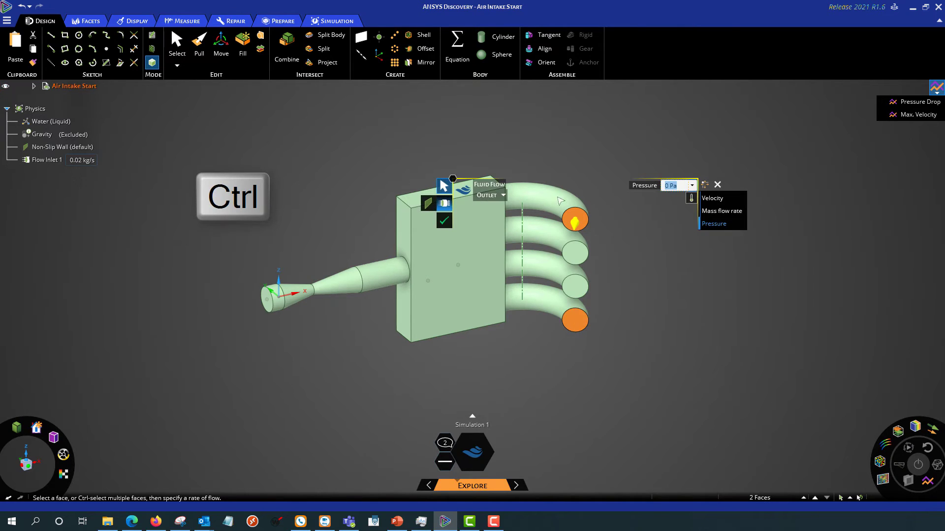
left_click(444, 223)
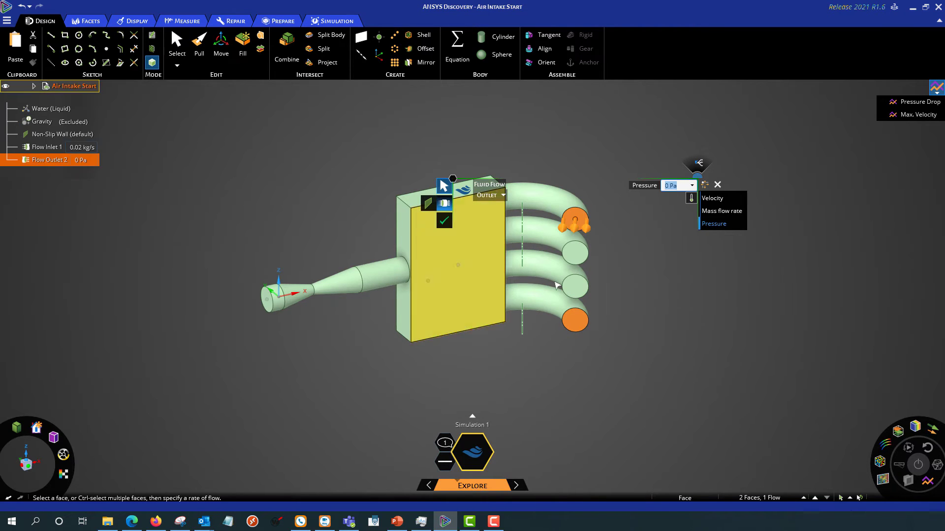
- Add a second 0 Pa pressure outlet on the two middle runner ends
left_click(582, 262)
left_click(576, 286, "ctrl")
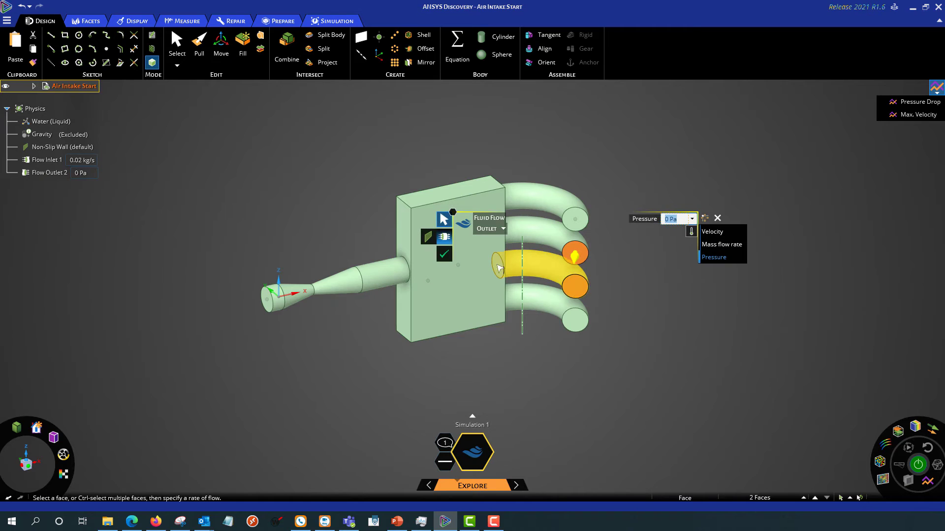
left_click(445, 256)
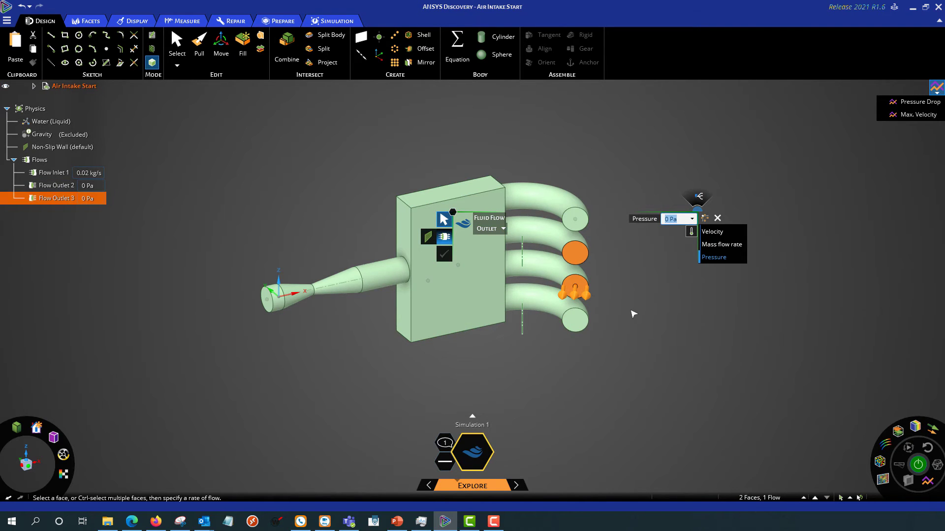
middle_click_drag(641, 286, 565, 335)
middle_click_drag(623, 334, 668, 345)
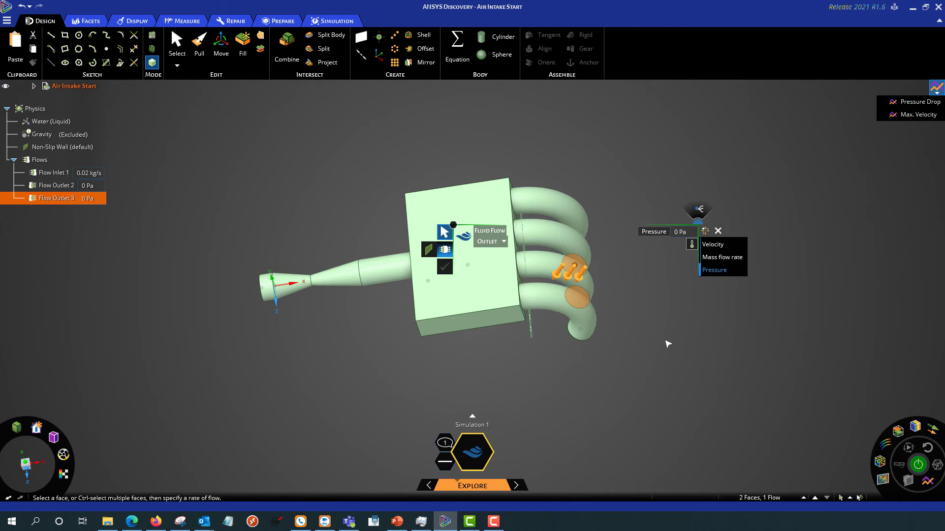
- Change the fluid from Water (Liquid) to Air (Gas) and start the real-time simulation
left_click(50, 125)
left_click(604, 150)
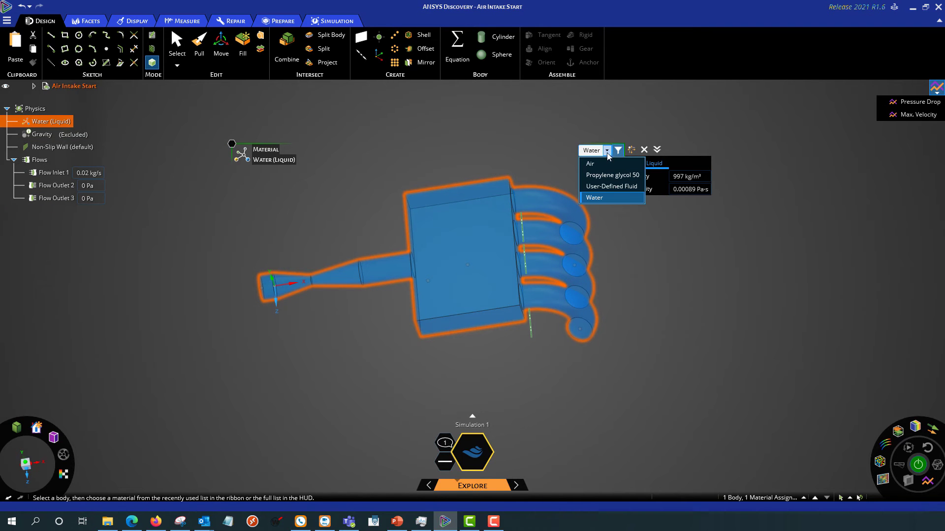
left_click(595, 196)
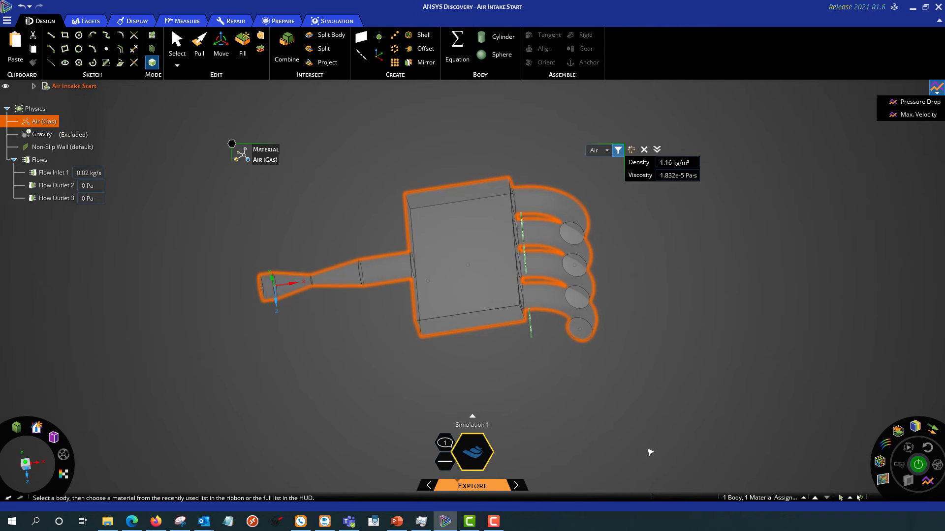
left_click(917, 464)
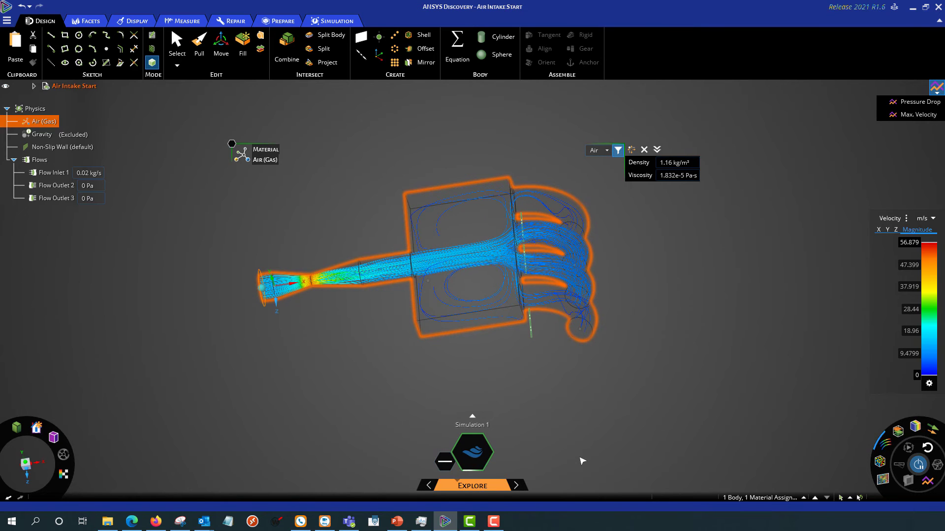
- Inspect the air streamlines swirling inside the plenum box, then activate the Pull tool
middle_click_drag(641, 333, 642, 354)
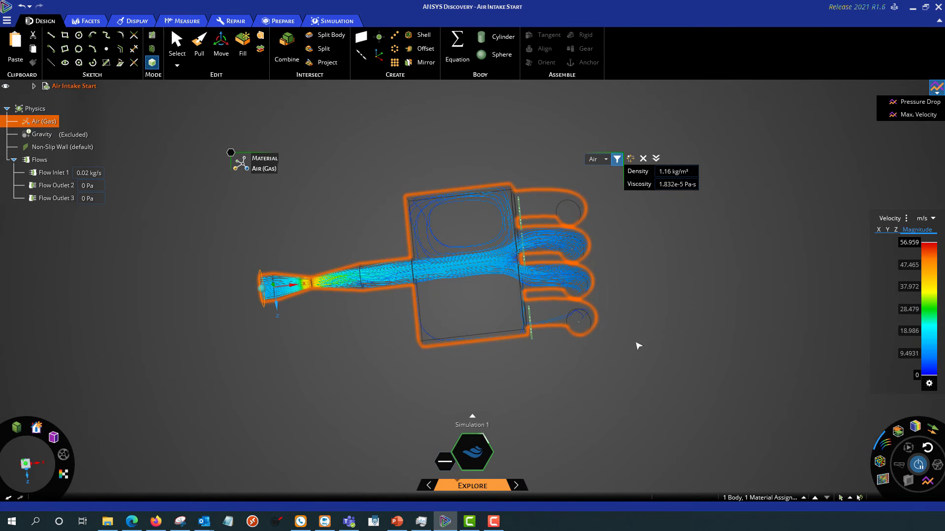
middle_click_drag(651, 322, 610, 348, "shift")
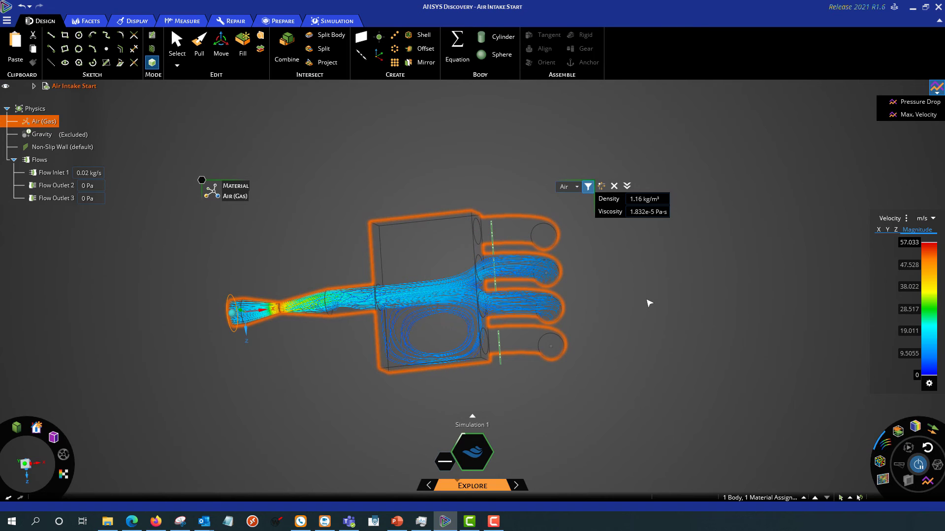
middle_click_drag(674, 304, 532, 268)
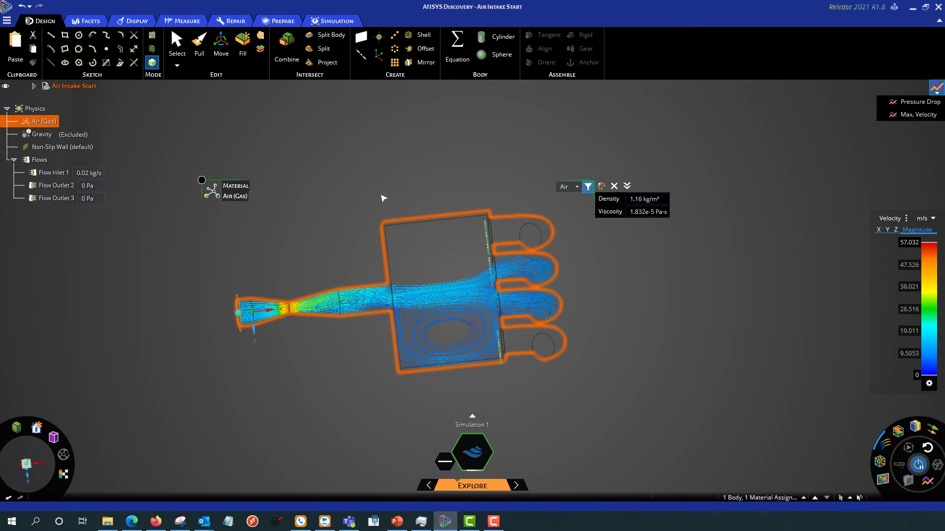
left_click(197, 49)
- Pivot the box's side edges about its left edge to taper the plenum toward the inlet
left_click(442, 219)
scroll(374, 229, "up", 3)
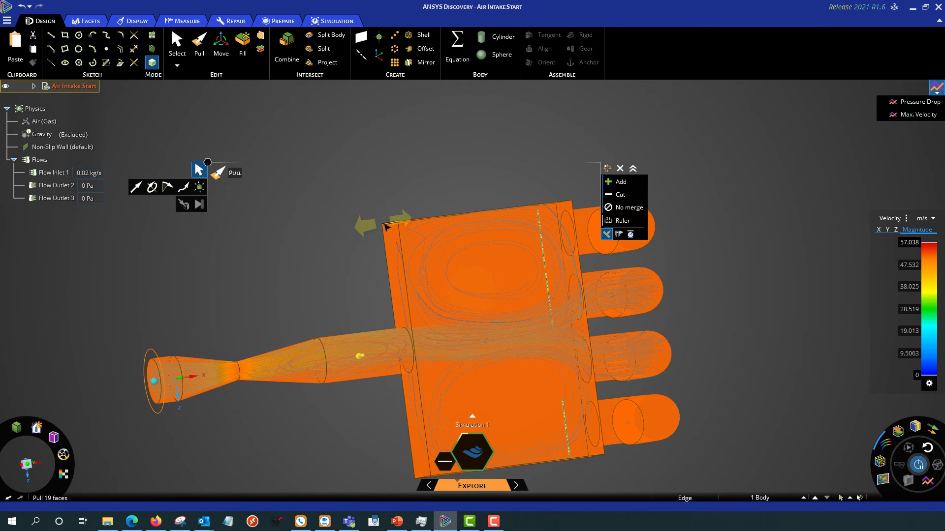
middle_click_drag(471, 190, 377, 150)
left_click(377, 151)
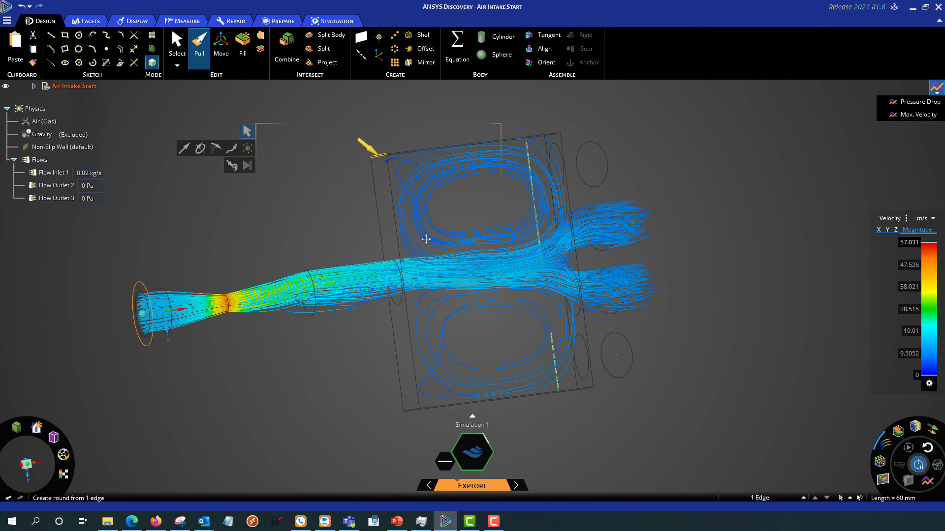
left_click(408, 406, "ctrl")
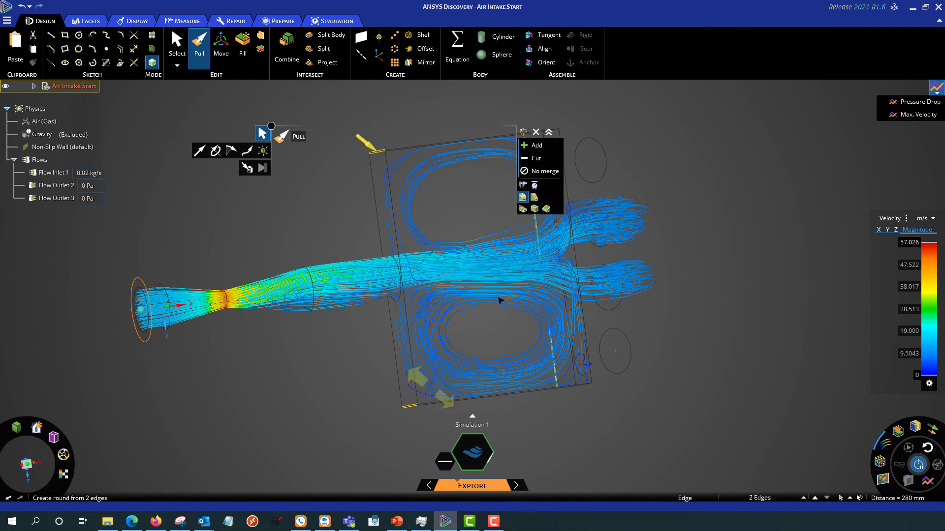
left_click(547, 215)
left_click(382, 170)
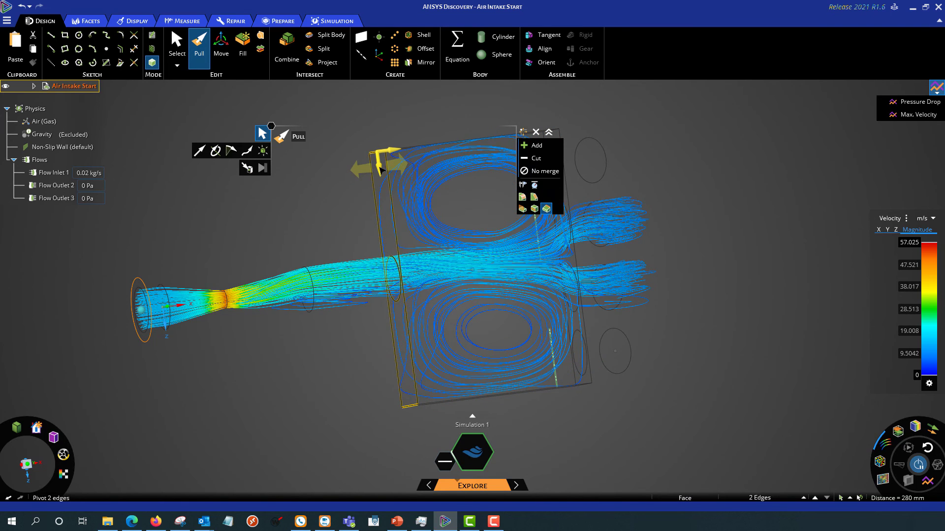
left_click_drag(411, 136, 416, 232)
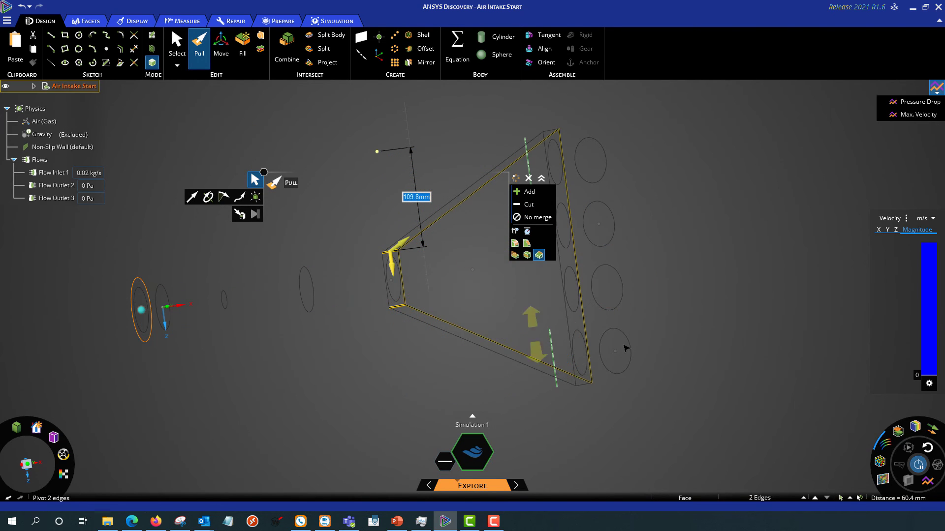
left_click(725, 295)
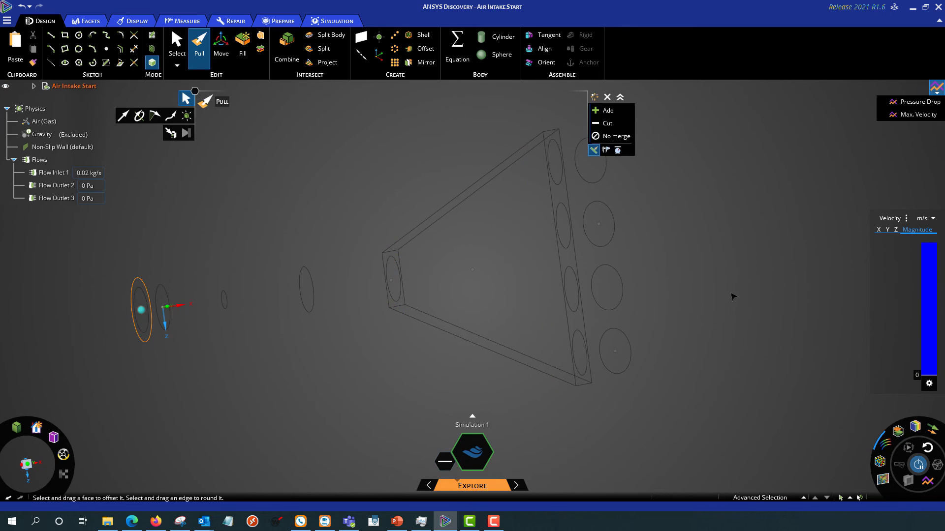
- Return to Select and view the model from the side as streamlines recompute to about 57.4 m/s
middle_click_drag(708, 279, 650, 371)
scroll(690, 293, "down", 3)
key("s")
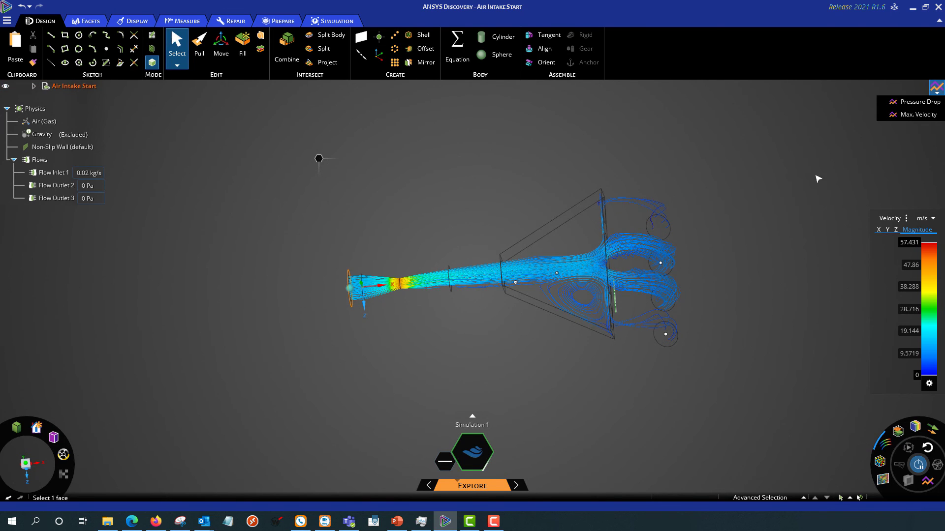
middle_click_drag(708, 273, 702, 282)
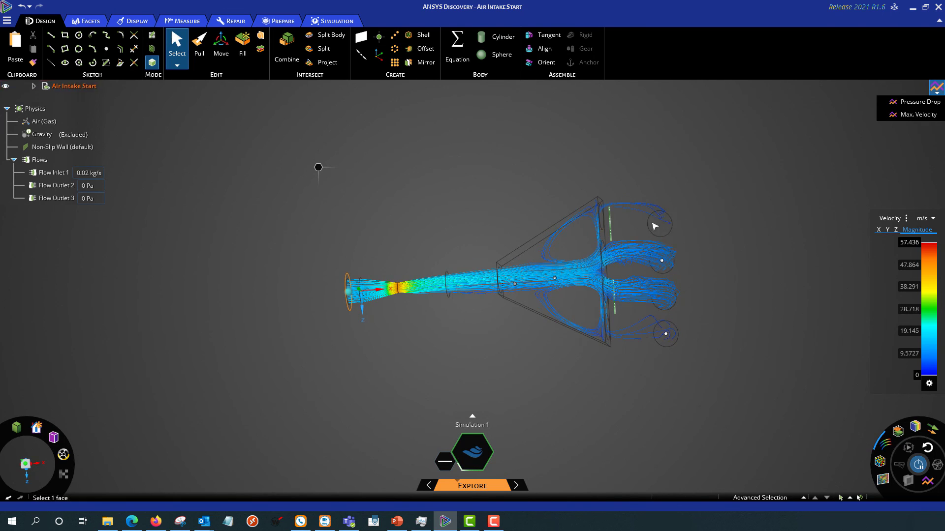